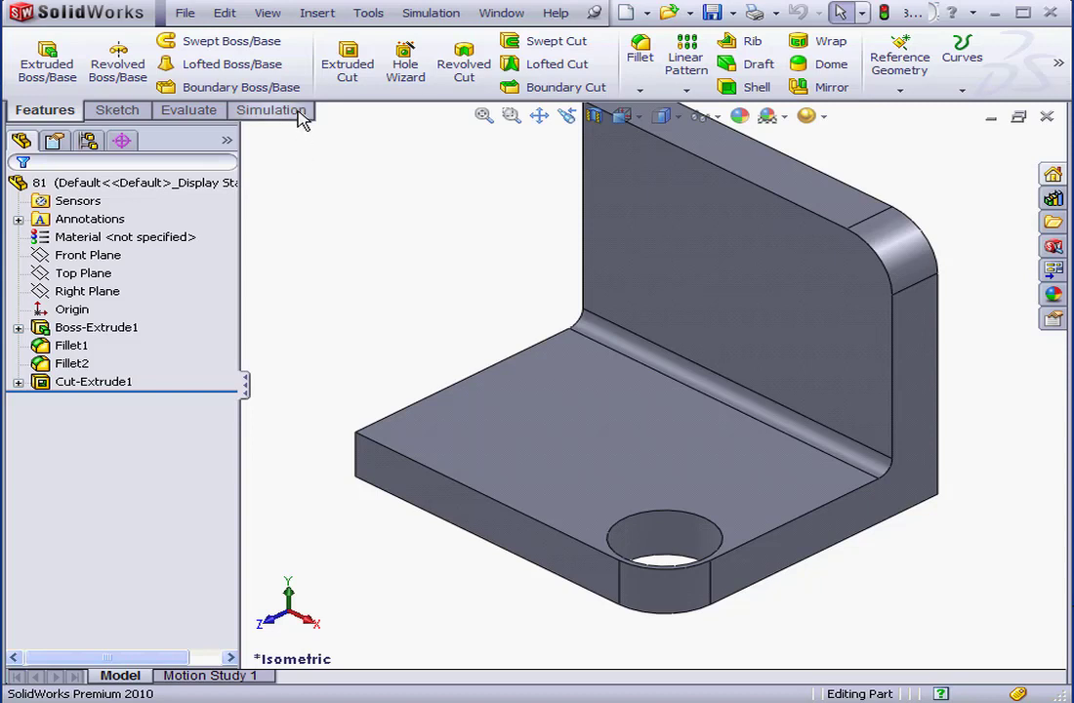
- Create a new static study named Study 1 for the L-bracket from the Simulation tab
{"action": "left_click", "coordinate": [265, 109]}
{"action": "left_click", "coordinate": [39, 92]}
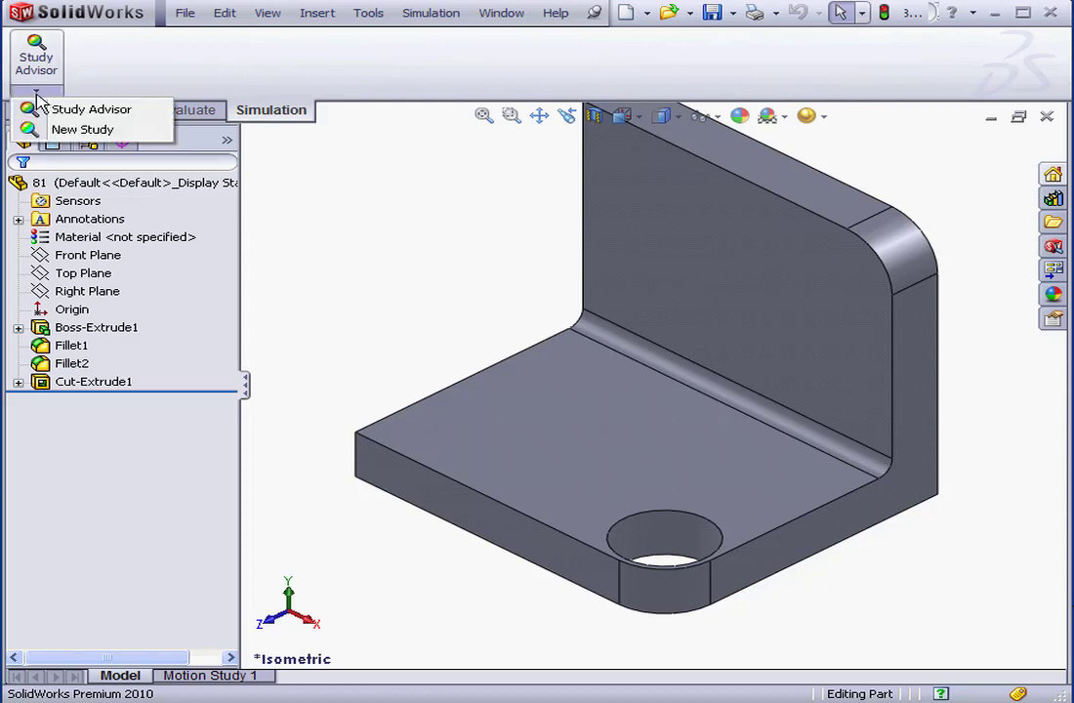
{"action": "left_click", "coordinate": [61, 131]}
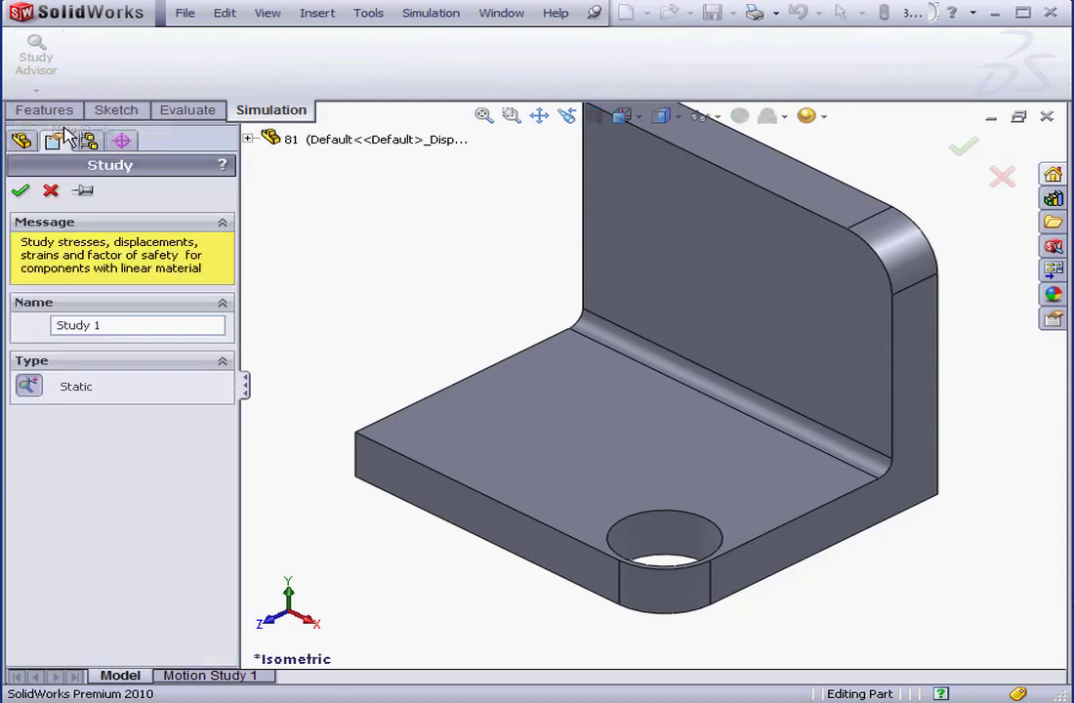
{"action": "left_click", "coordinate": [19, 190]}
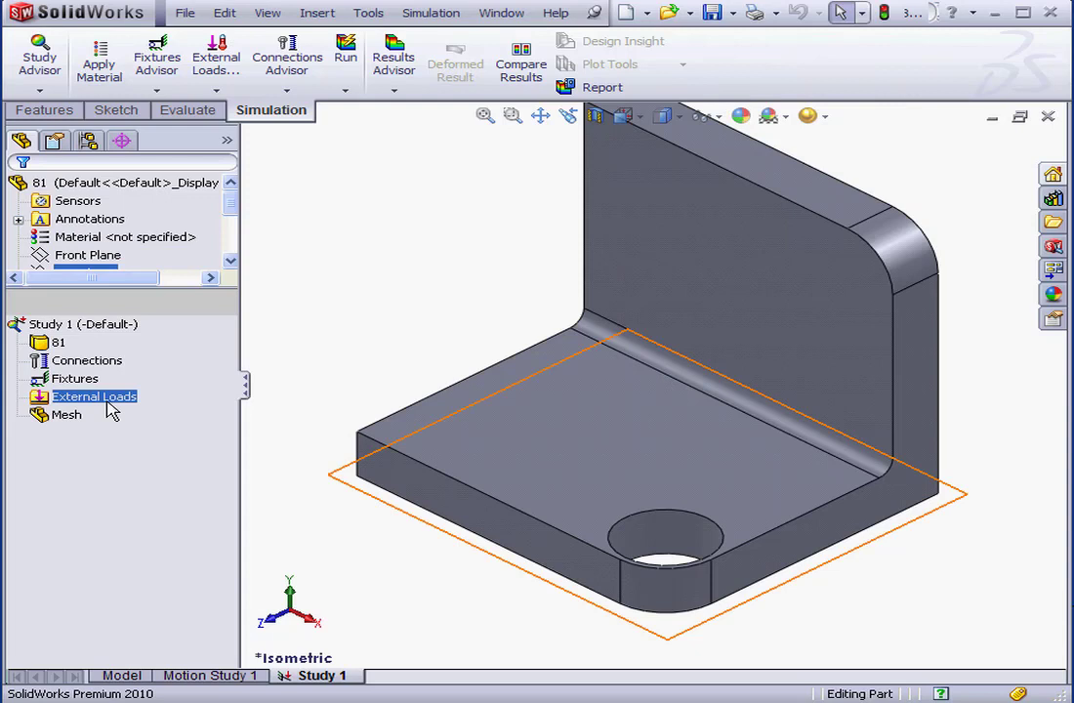
- Mesh the bracket with a 40 mm global element size, then dismiss the meshing-failed message
{"action": "right_click", "coordinate": [78, 416]}
{"action": "left_click", "coordinate": [117, 449]}
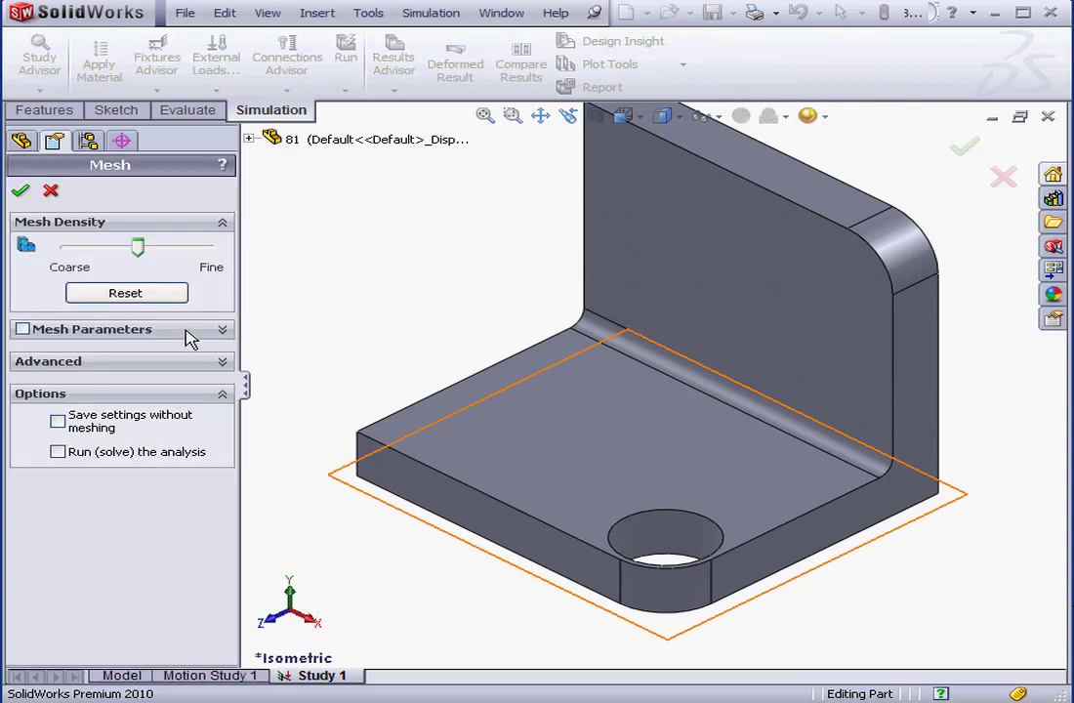
{"action": "left_click", "coordinate": [223, 331]}
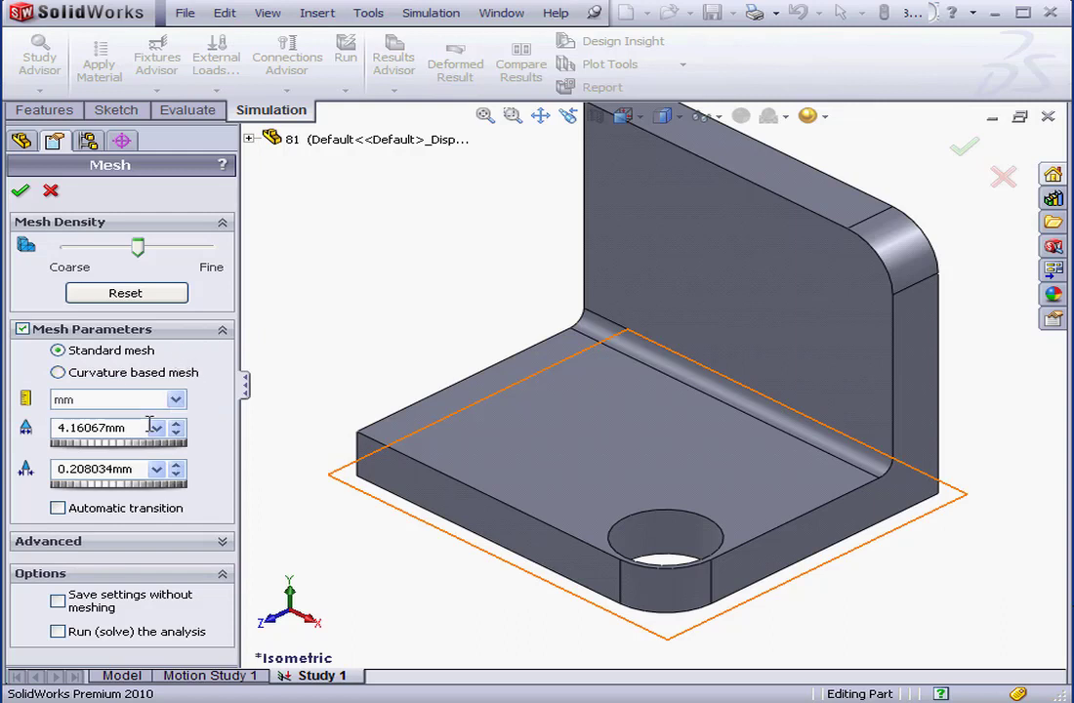
{"action": "left_click_drag", "start_coordinate": [149, 426], "coordinate": [53, 434]}
{"action": "type", "text": "40"}
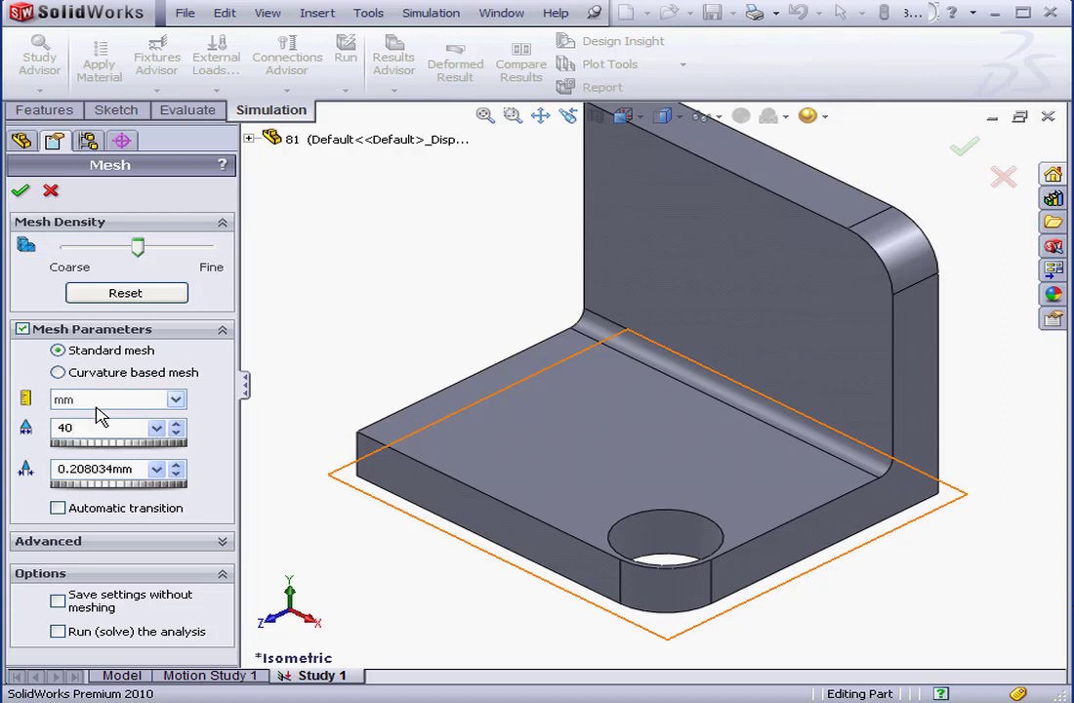
{"action": "left_click", "coordinate": [19, 190]}
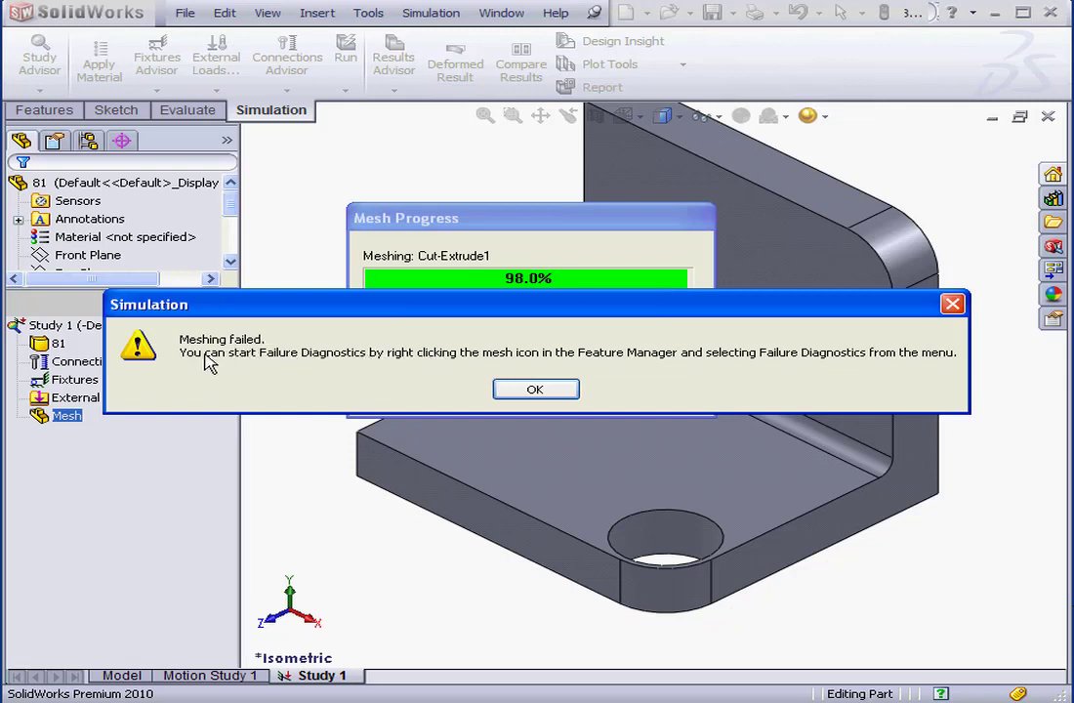
{"action": "left_click", "coordinate": [536, 389]}
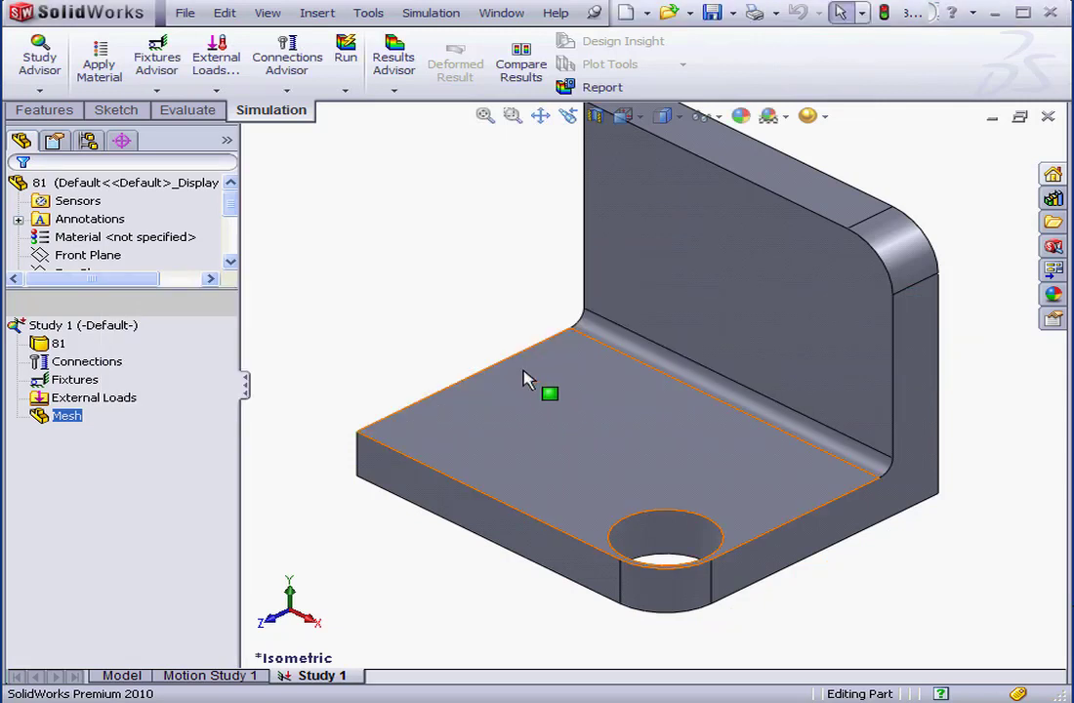
- Remesh the bracket with automatic trials for solid enabled and the number of trials raised to 5
{"action": "right_click", "coordinate": [71, 418]}
{"action": "left_click", "coordinate": [117, 447]}
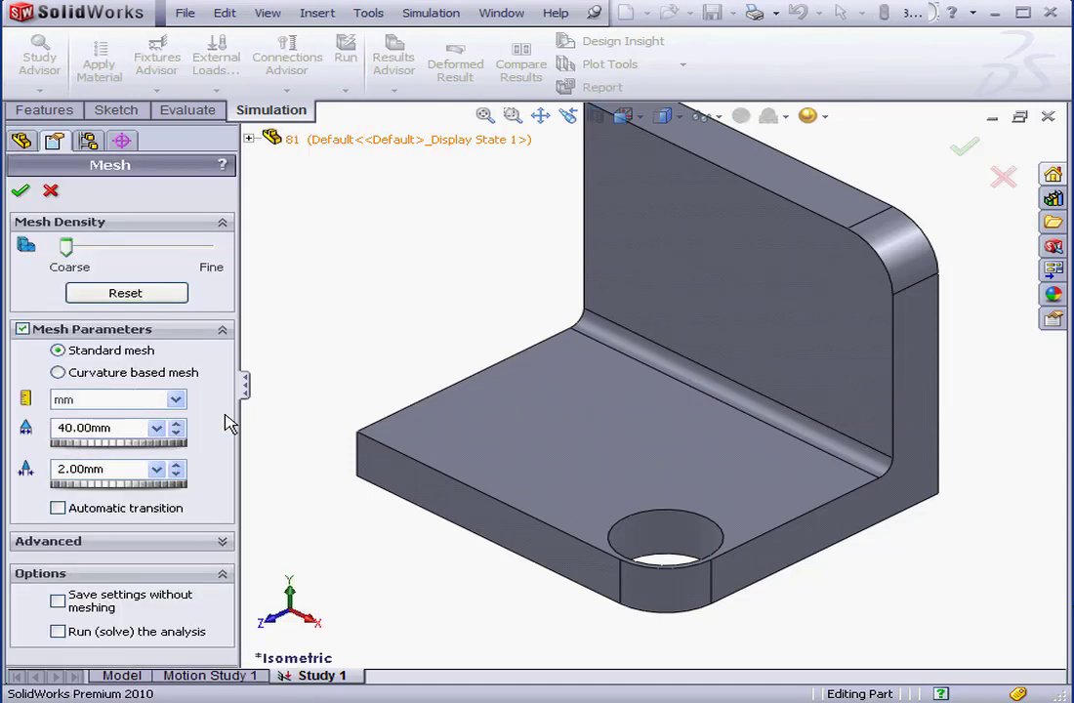
{"action": "left_click", "coordinate": [222, 541]}
{"action": "scroll", "coordinate": [226, 539], "scroll_direction": "down", "scroll_amount": 3}
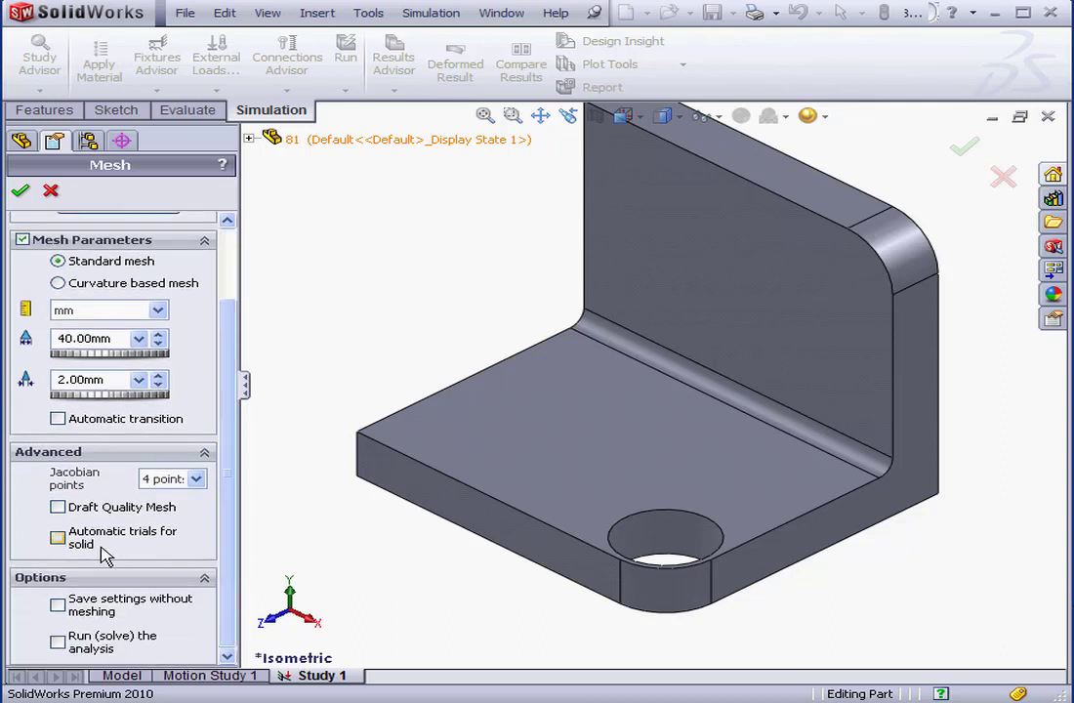
{"action": "left_click", "coordinate": [59, 539]}
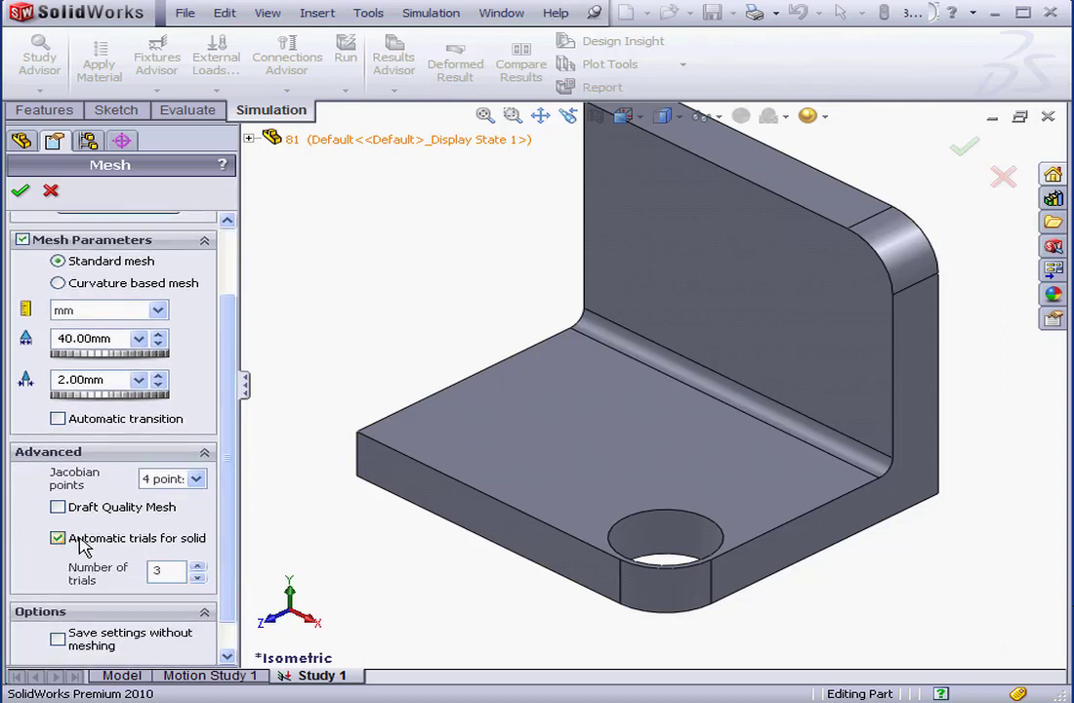
{"action": "left_click", "coordinate": [199, 567]}
{"action": "left_click", "coordinate": [200, 567]}
{"action": "left_click", "coordinate": [152, 553]}
{"action": "left_click", "coordinate": [20, 190]}
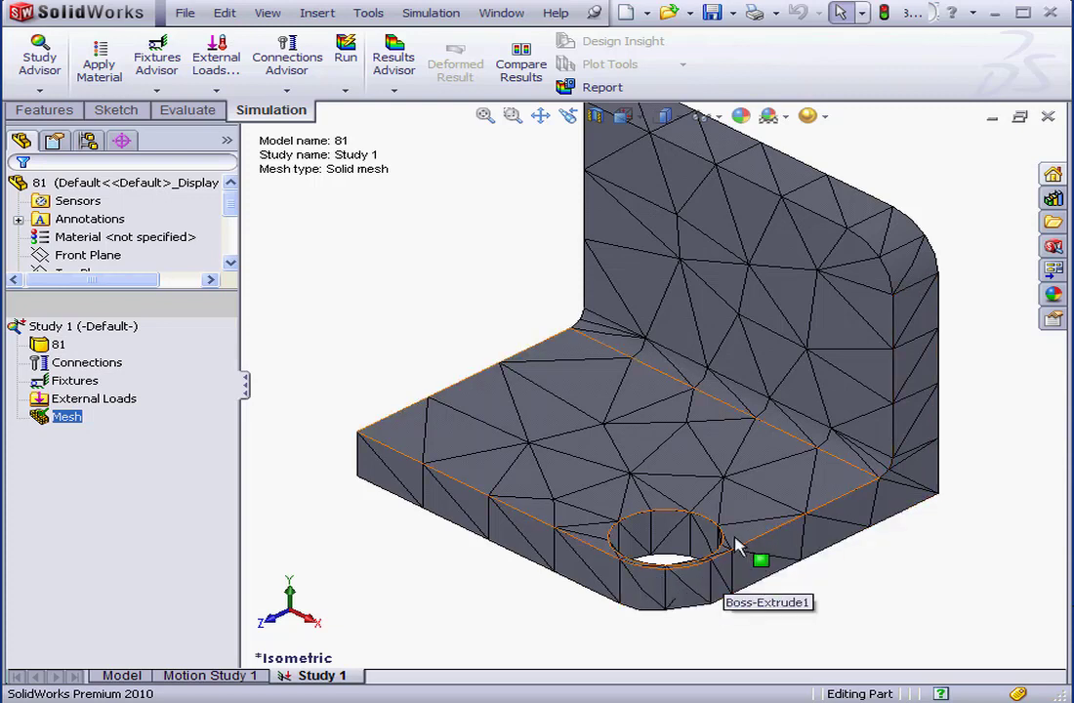
{"action": "left_click", "coordinate": [431, 12]}
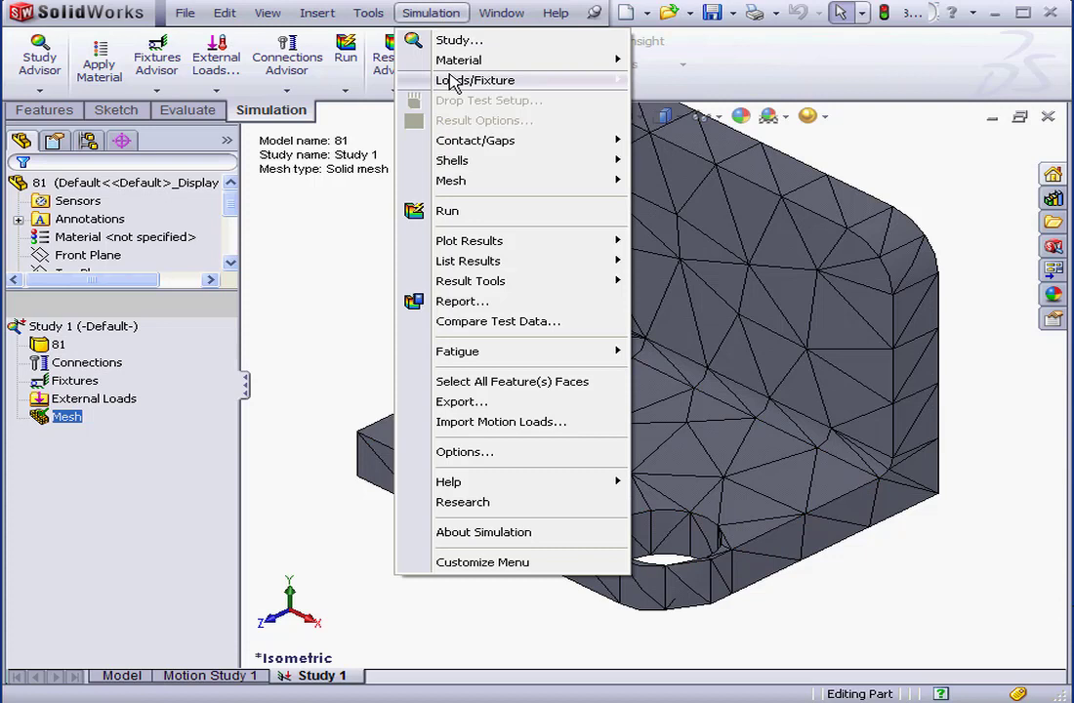
{"action": "left_click", "coordinate": [467, 452]}
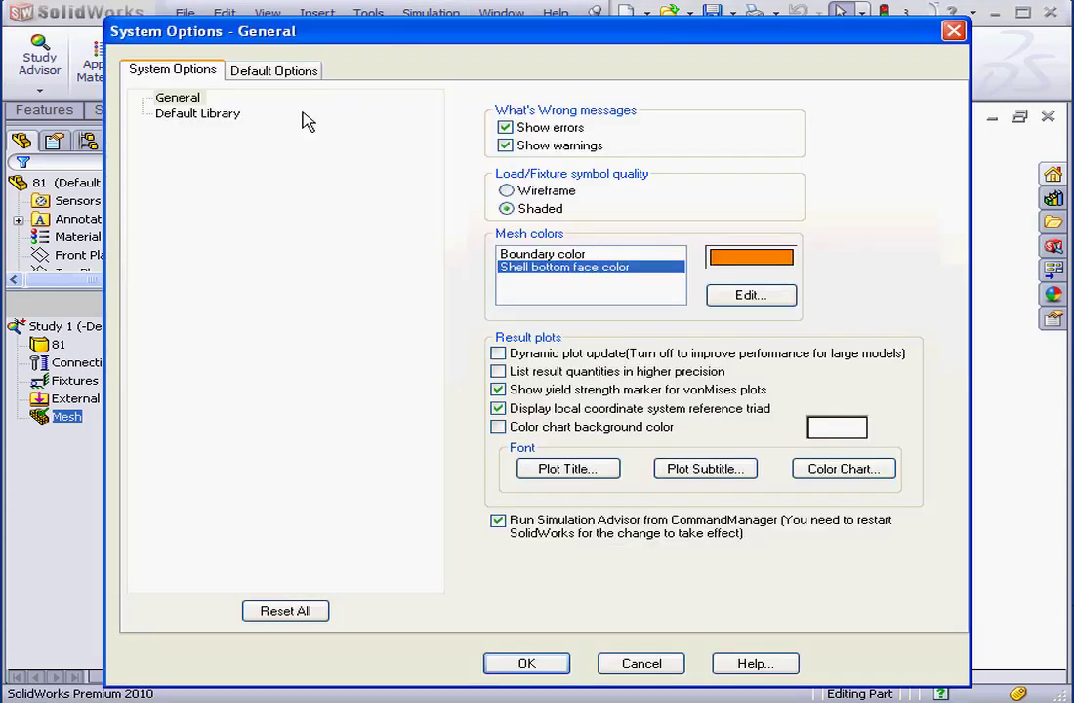
{"action": "left_click", "coordinate": [278, 72]}
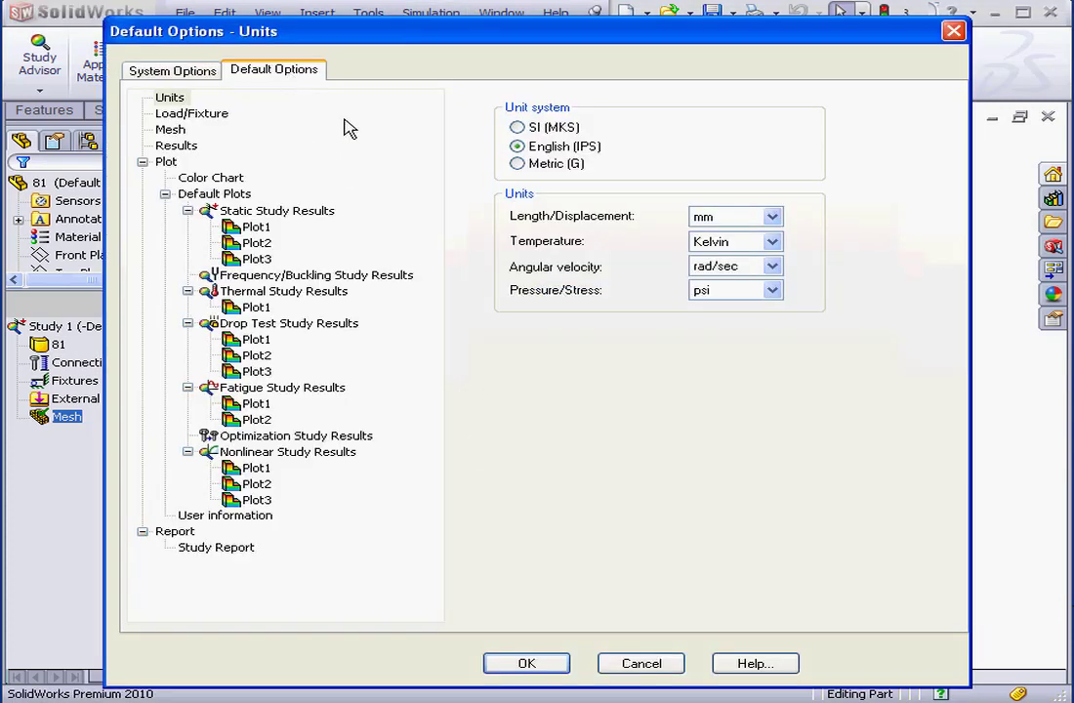
{"action": "left_click", "coordinate": [170, 129]}
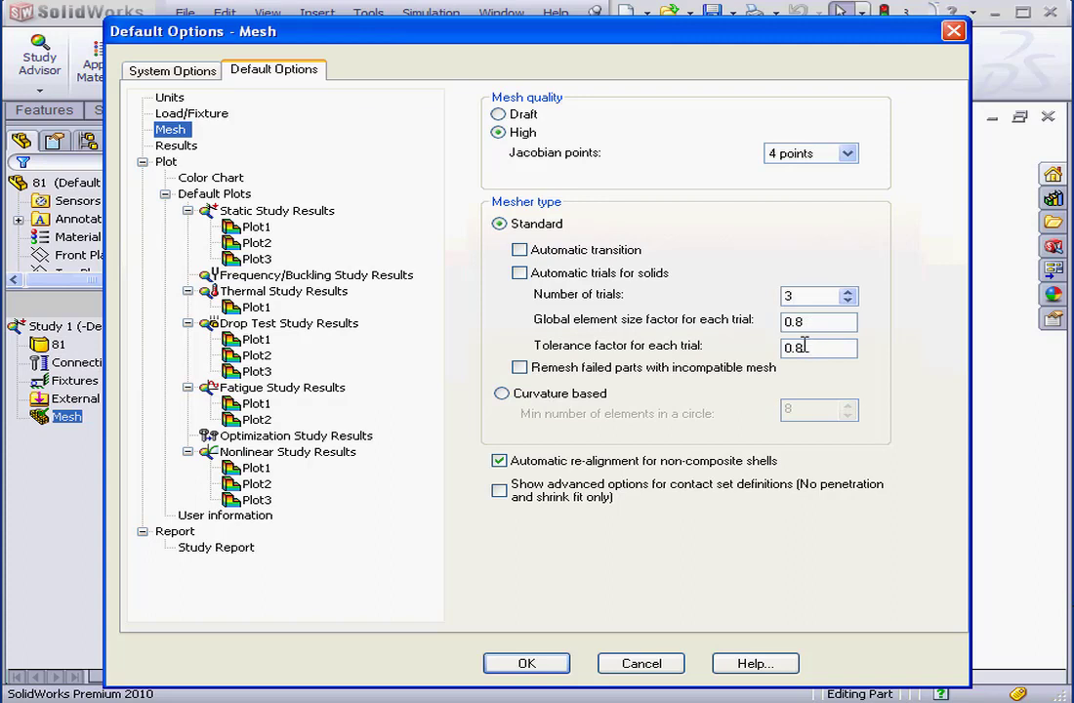
{"action": "left_click", "coordinate": [668, 662]}
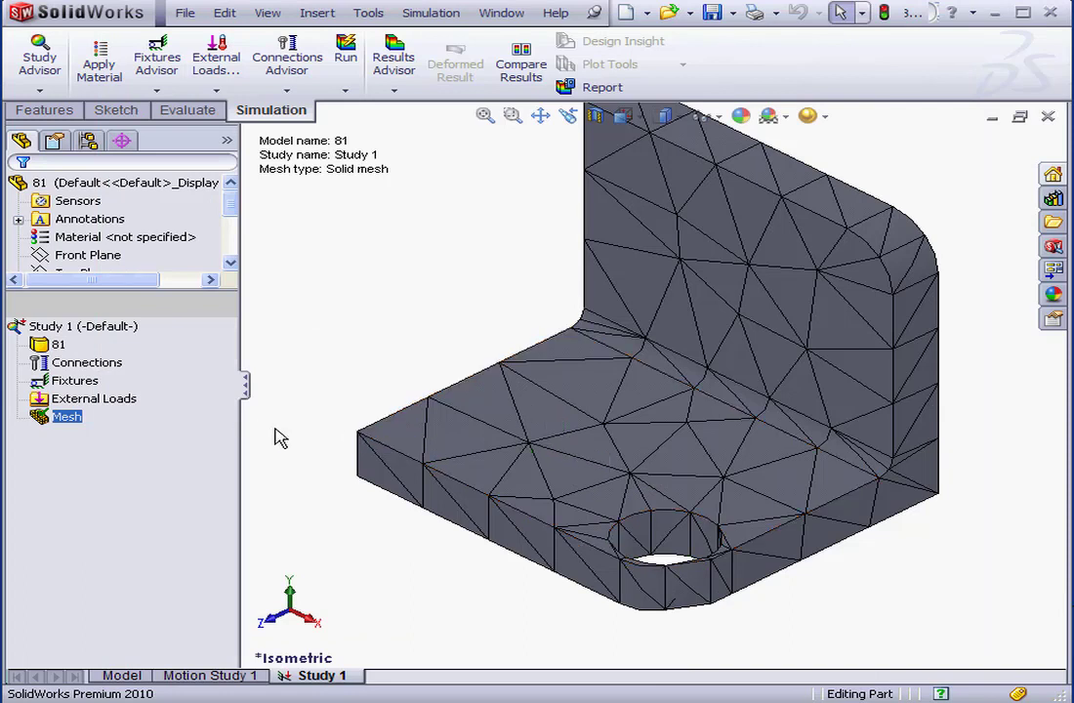
- Apply a 0.2 mm mesh control to the hole's inner face and regenerate the mesh
{"action": "right_click", "coordinate": [70, 418]}
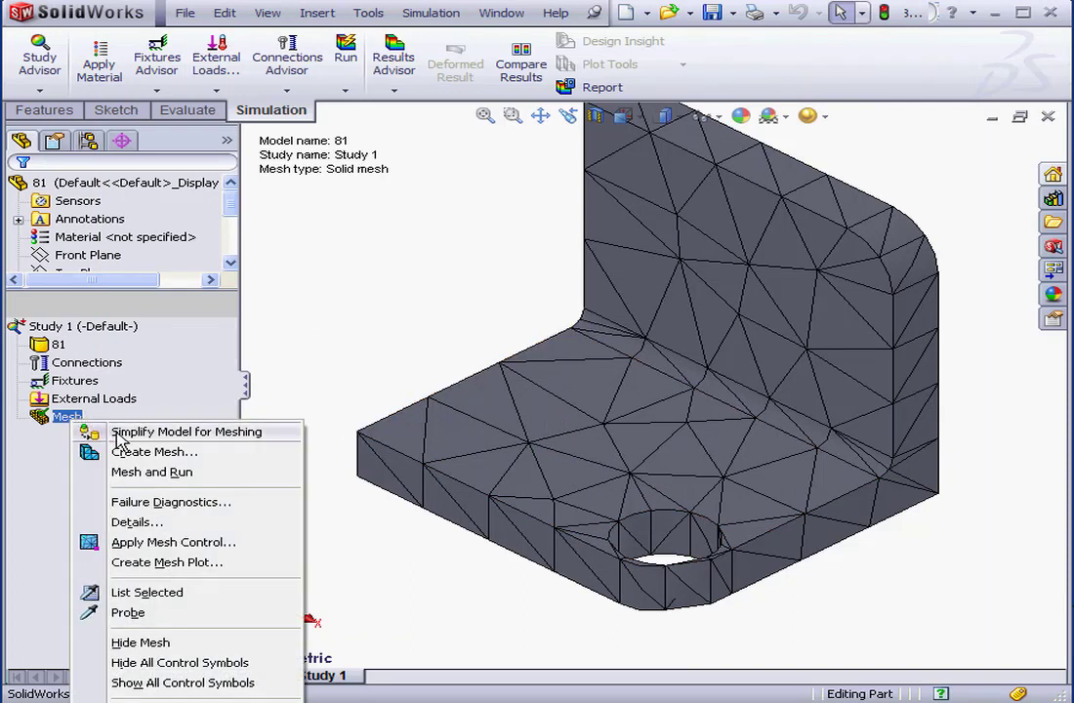
{"action": "left_click", "coordinate": [163, 544]}
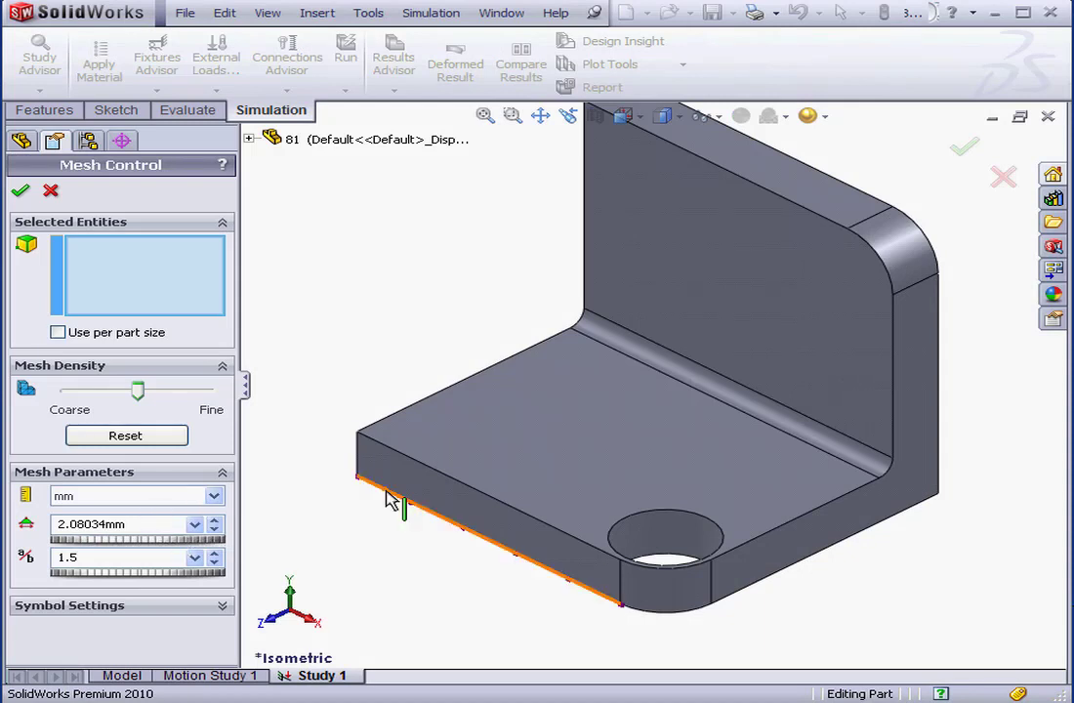
{"action": "left_click", "coordinate": [613, 535]}
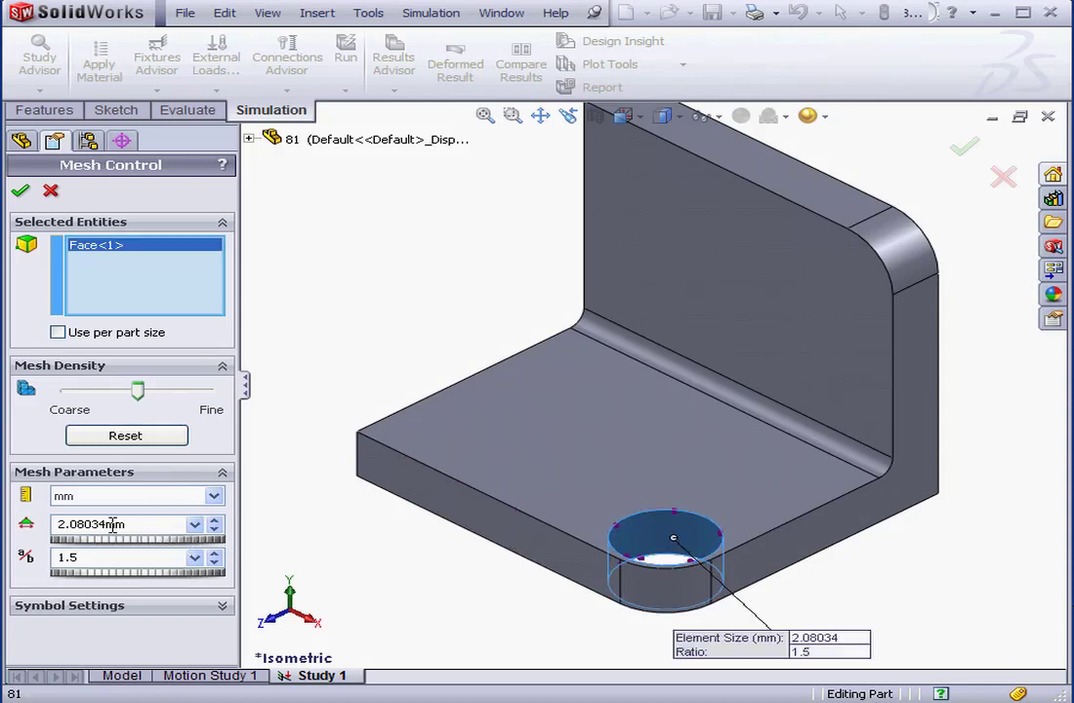
{"action": "left_click_drag", "start_coordinate": [137, 523], "coordinate": [43, 528]}
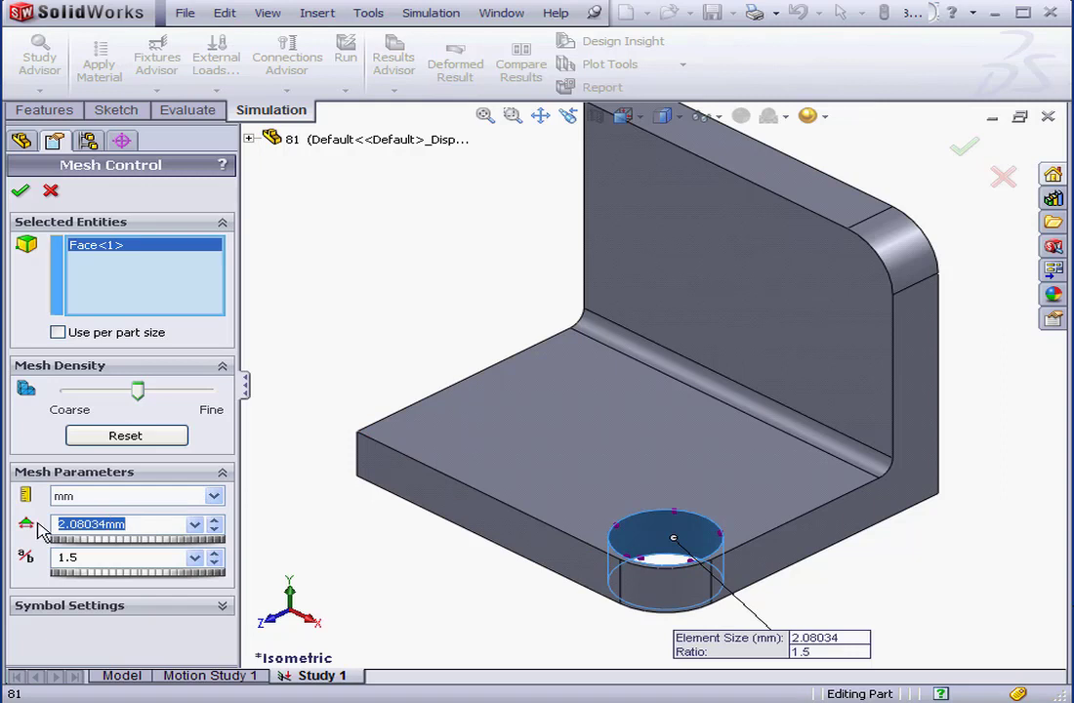
{"action": "type", "text": ".2"}
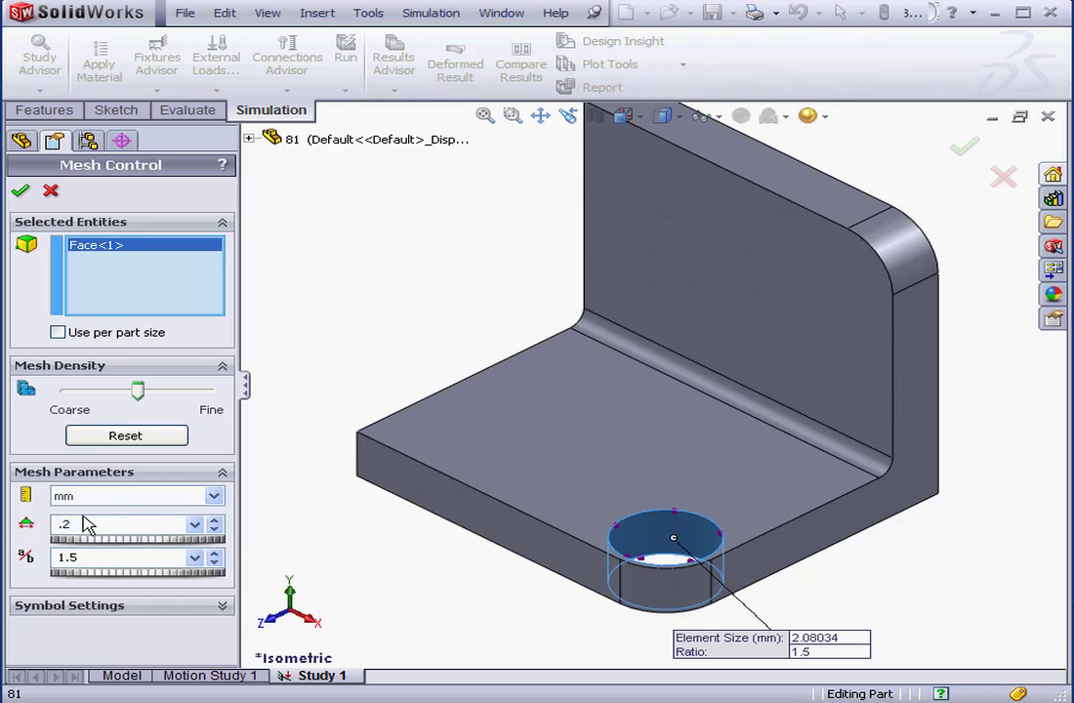
{"action": "left_click", "coordinate": [20, 191]}
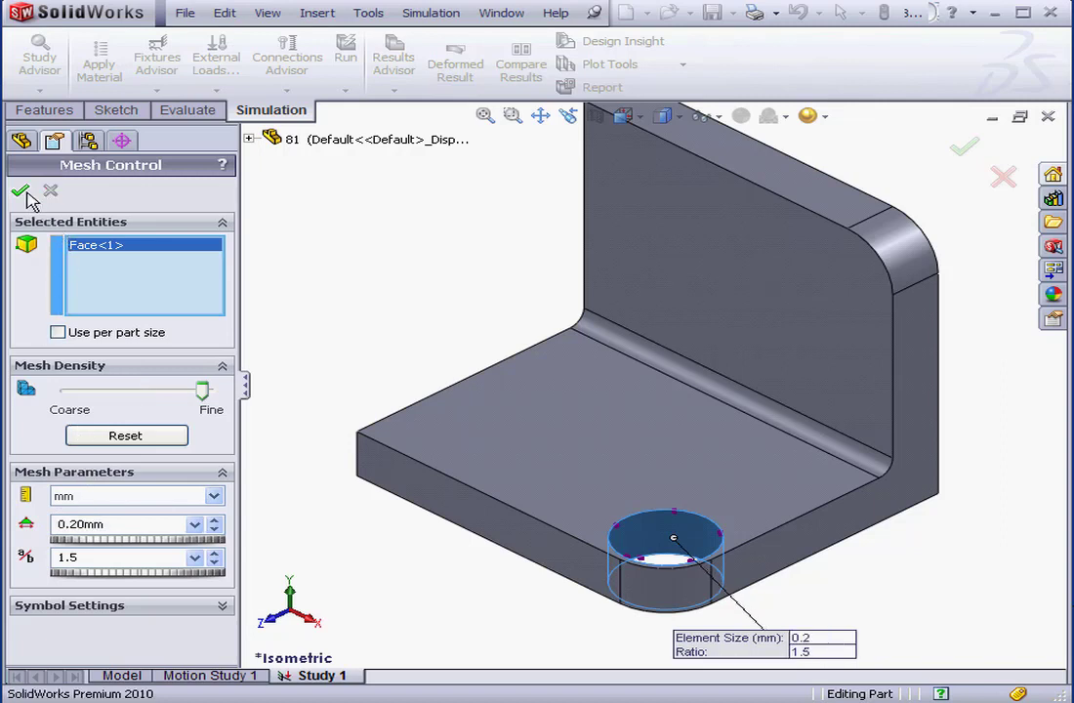
- Remesh at reset default density with automatic trials for solid off, then dismiss the failure warning
{"action": "right_click", "coordinate": [86, 418]}
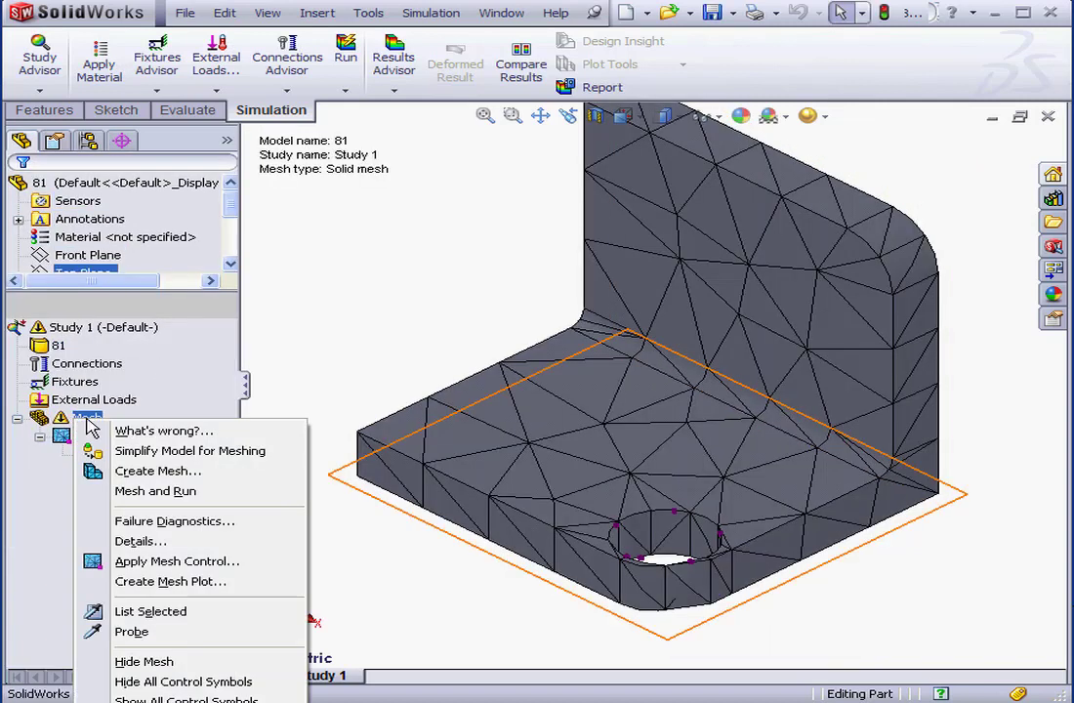
{"action": "left_click", "coordinate": [126, 471]}
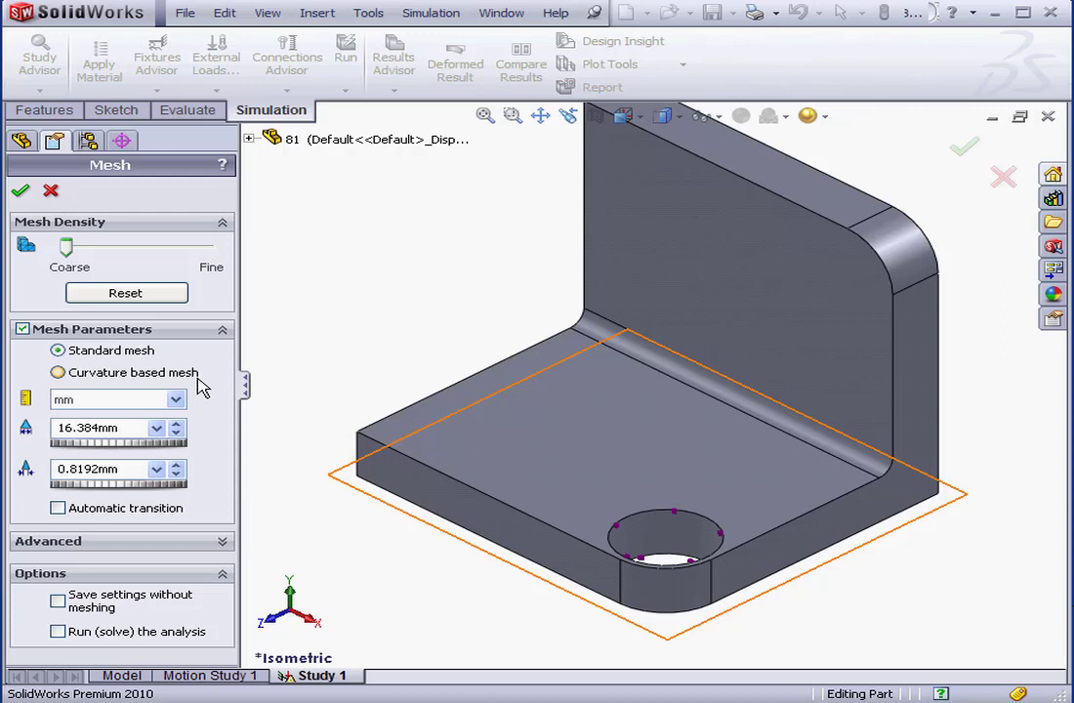
{"action": "left_click", "coordinate": [150, 294]}
{"action": "left_click", "coordinate": [223, 541]}
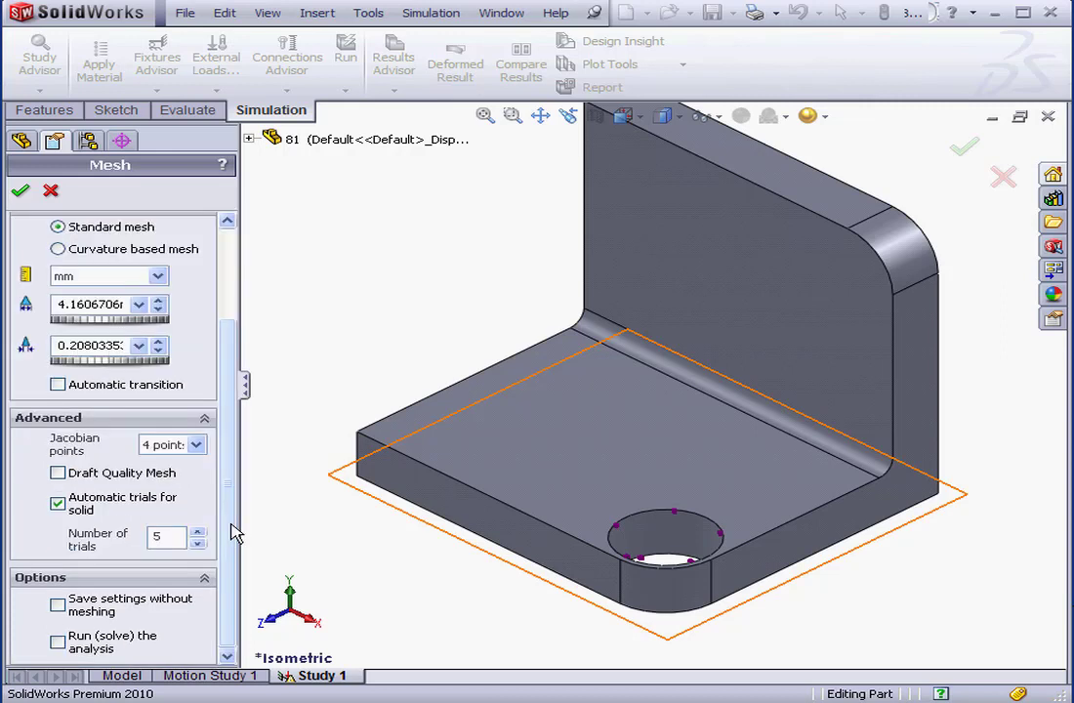
{"action": "left_click", "coordinate": [59, 505]}
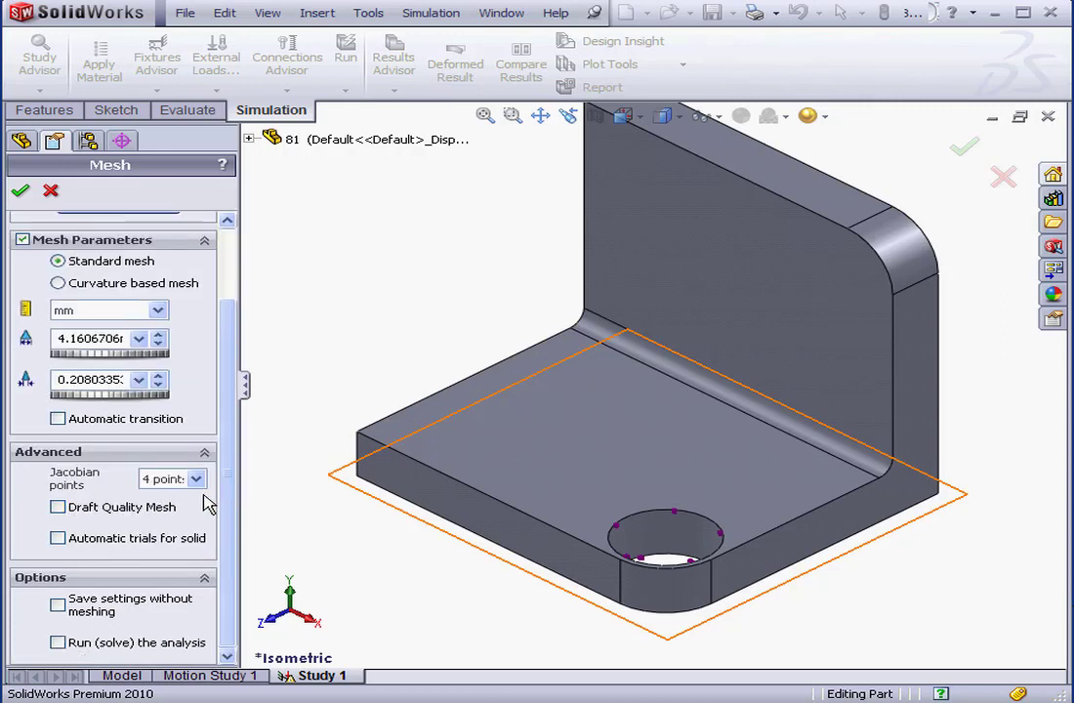
{"action": "scroll", "coordinate": [230, 478], "scroll_direction": "up", "scroll_amount": 3}
{"action": "left_click", "coordinate": [20, 191]}
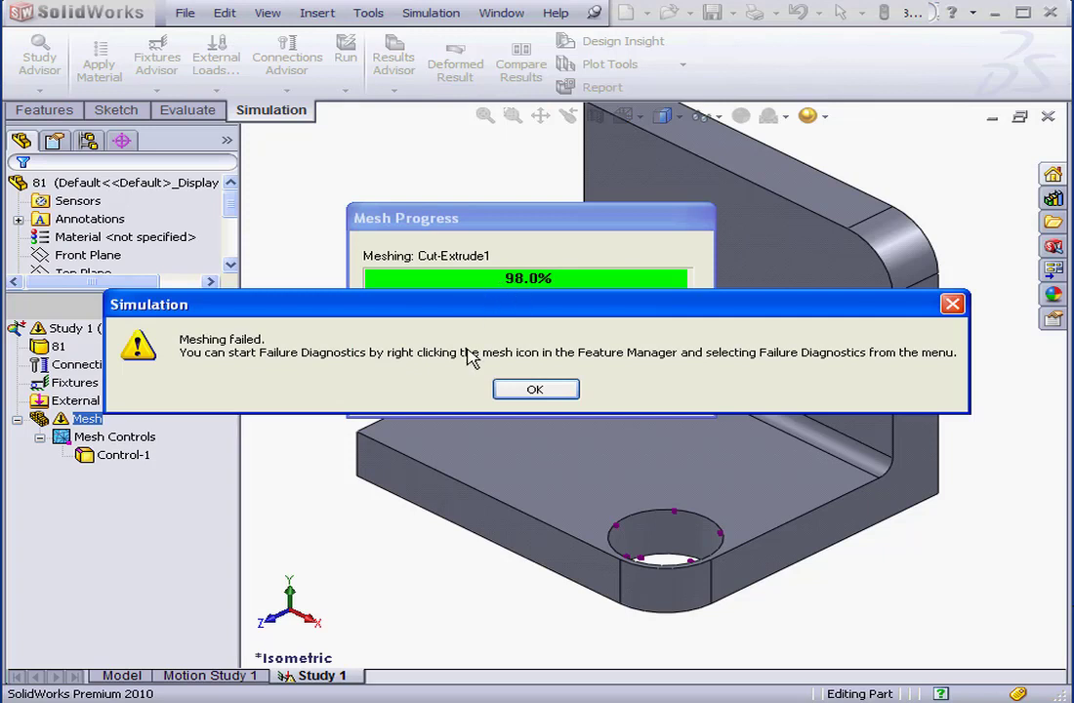
{"action": "left_click", "coordinate": [535, 389]}
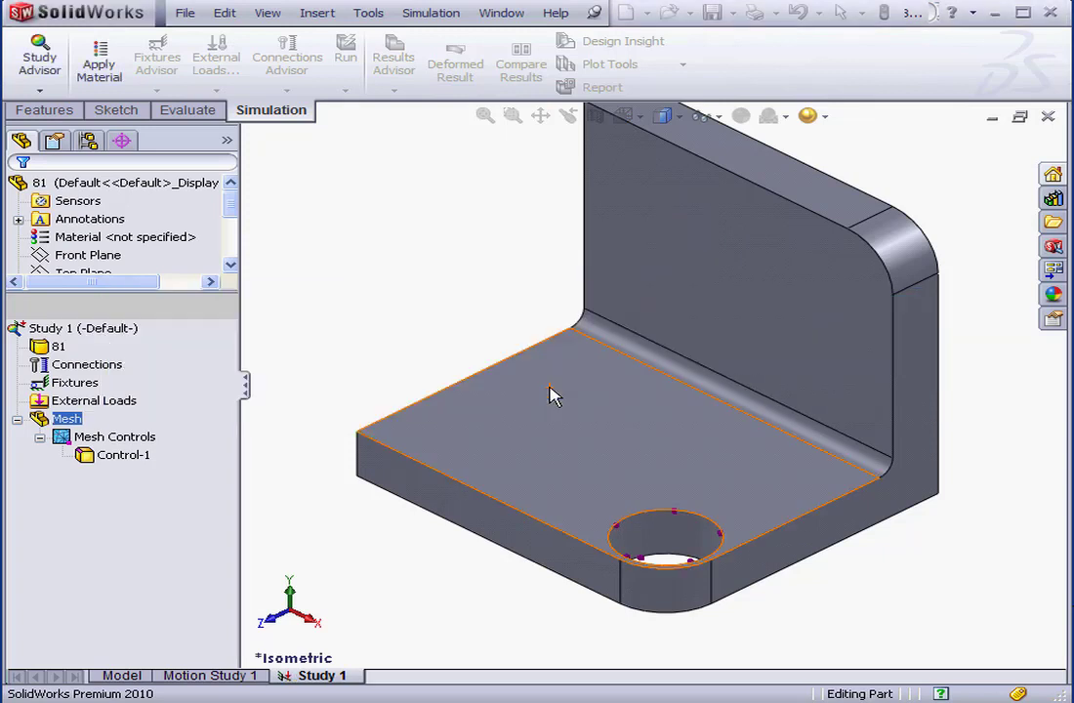
- Switch the bracket's mesh setup to a curvature-based mesh at default density
{"action": "right_click", "coordinate": [73, 422]}
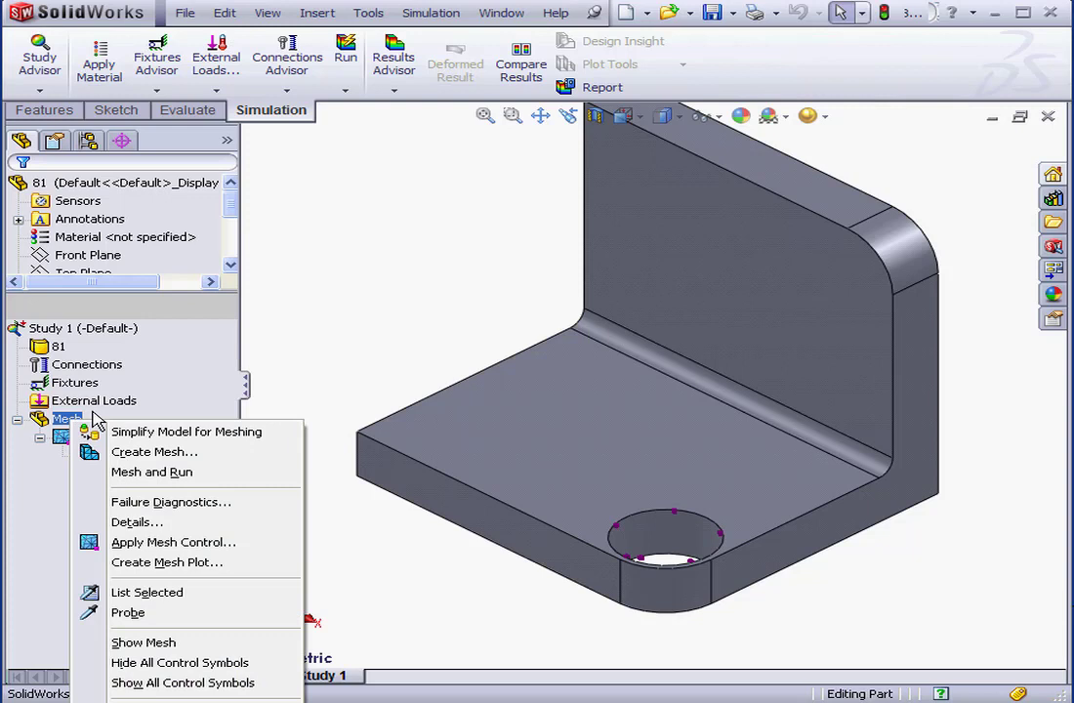
{"action": "left_click", "coordinate": [167, 452]}
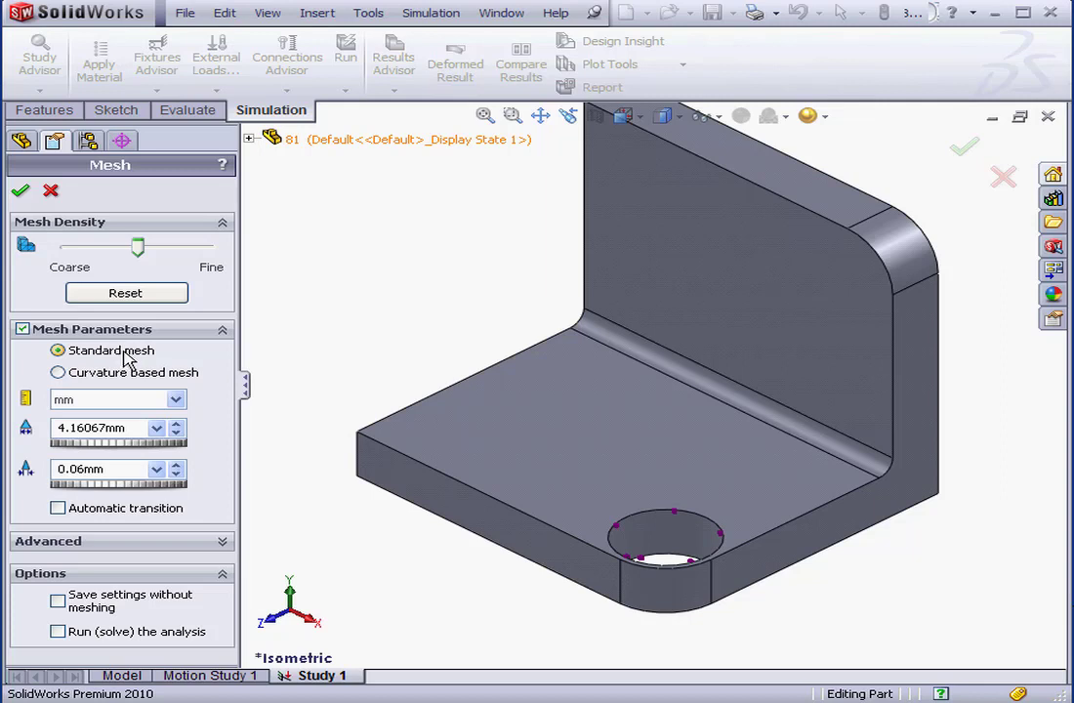
{"action": "left_click", "coordinate": [58, 373]}
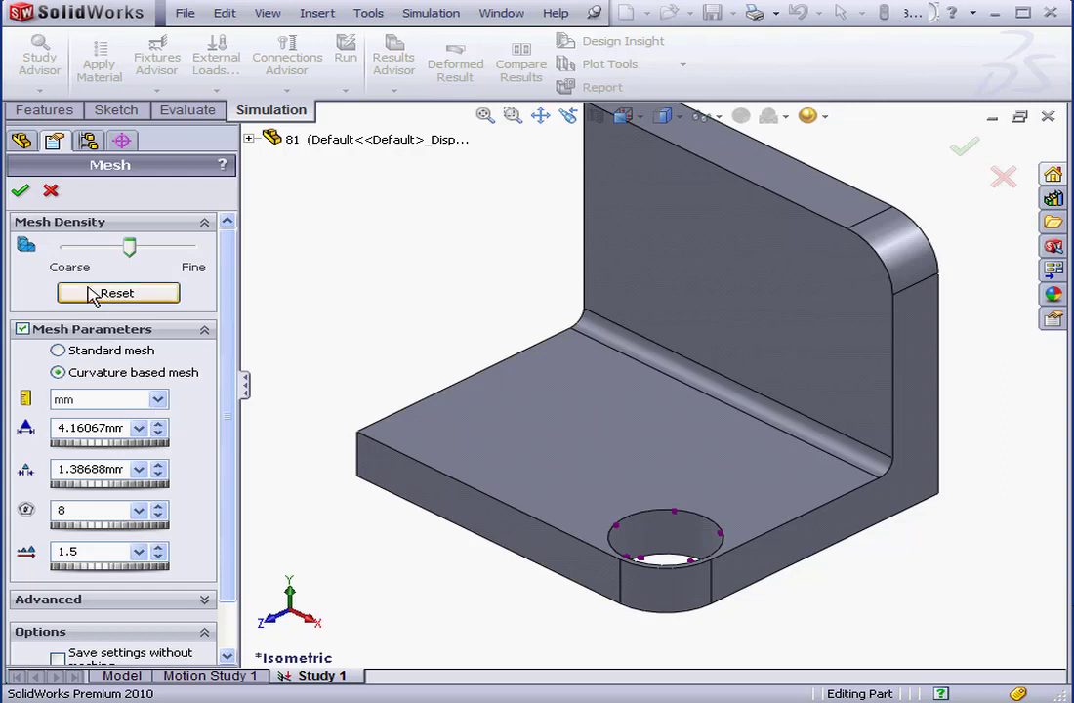
- Generate the curvature-based solid mesh on the bracket
{"action": "left_click", "coordinate": [21, 190]}
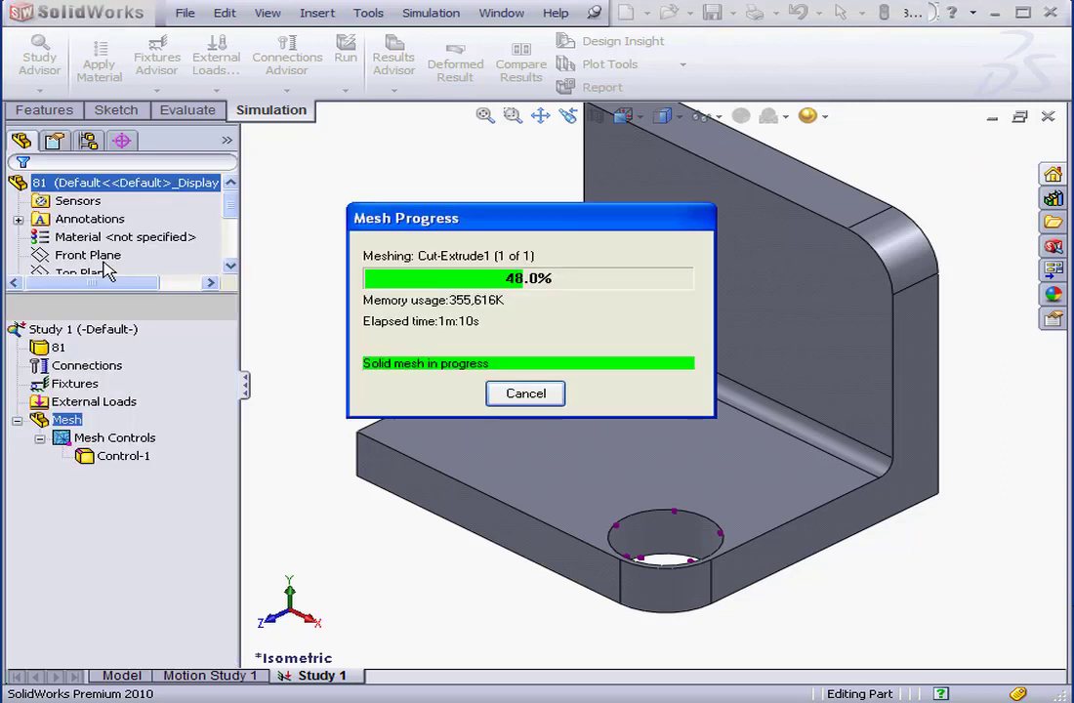